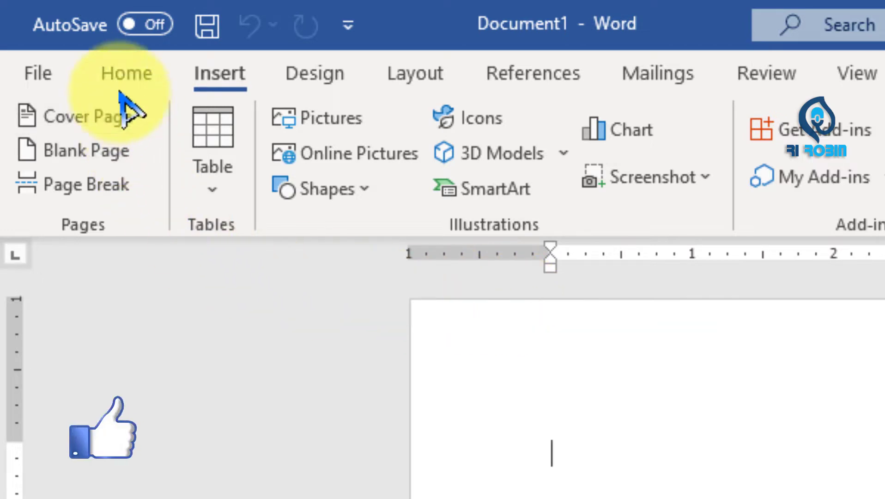
Fill the blank document with five paragraphs of automatically generated sample text.
click(121, 73)
click(226, 73)
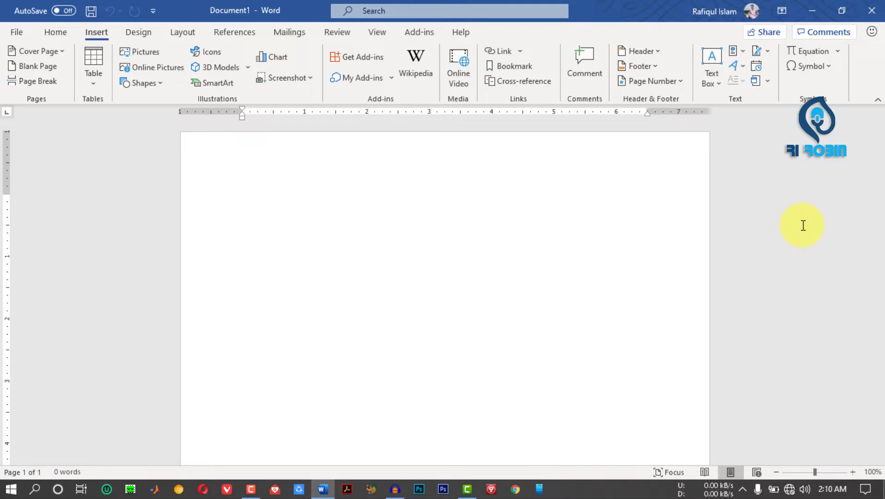
text(())
key(Return)
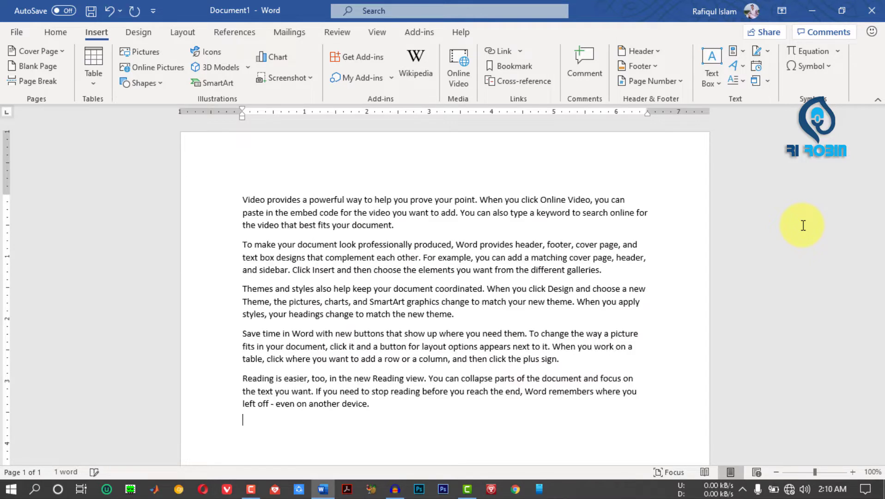
Toggle the computer's Wi-Fi to get online, and place the text cursor at the start of the first paragraph.
click(709, 485)
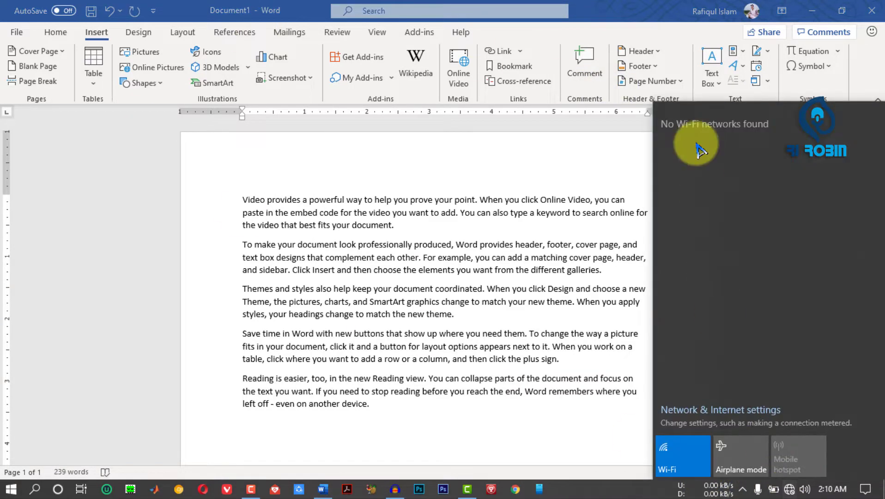
click(678, 463)
click(677, 463)
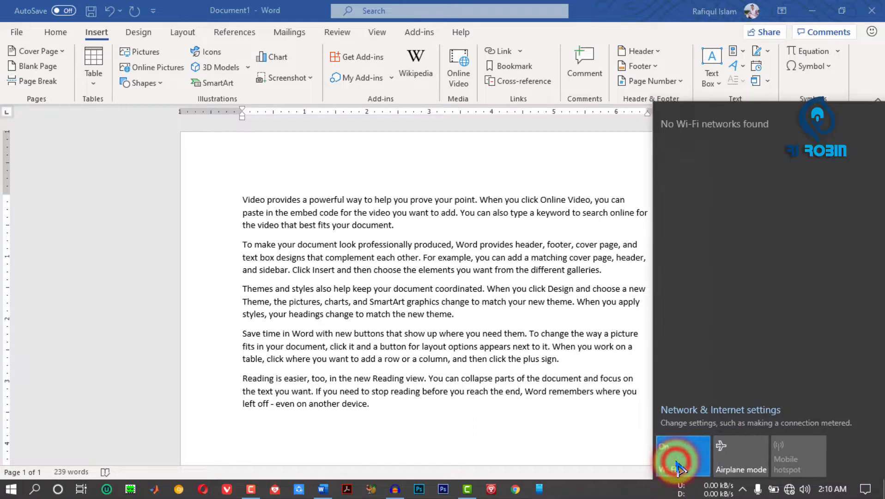
click(373, 412)
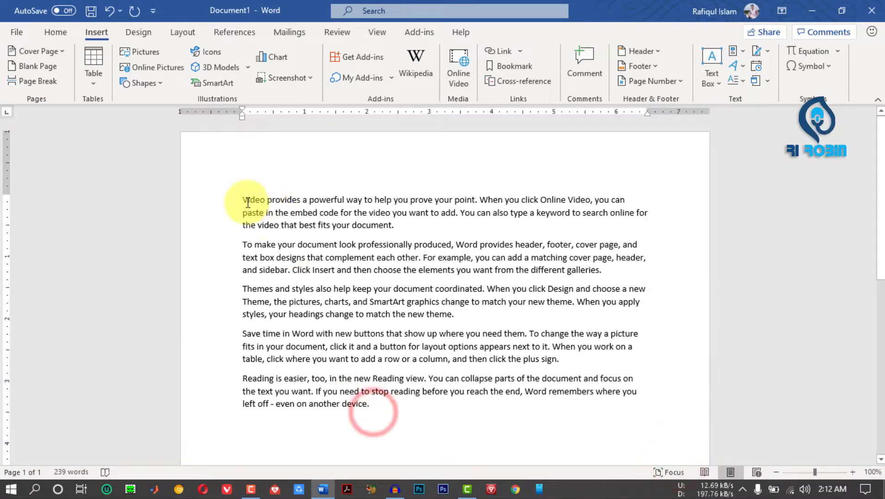
click(245, 199)
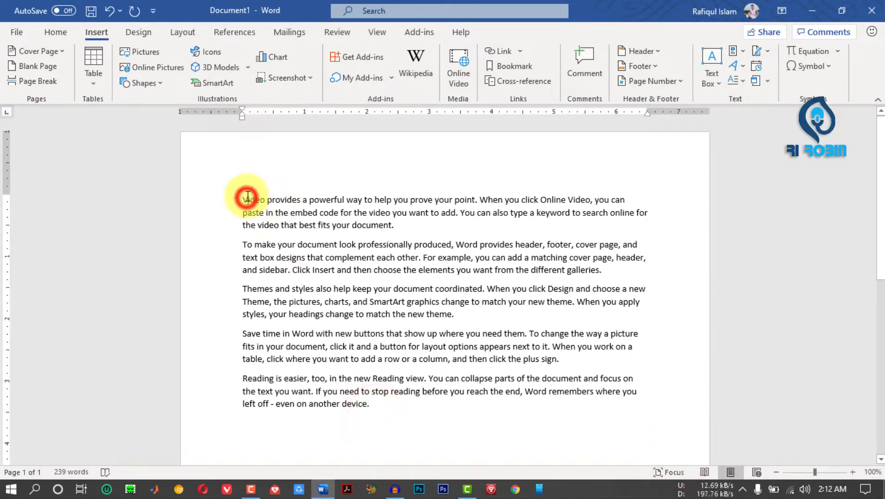
Browse the online 3D model library and look through its All Animated Models category.
click(219, 70)
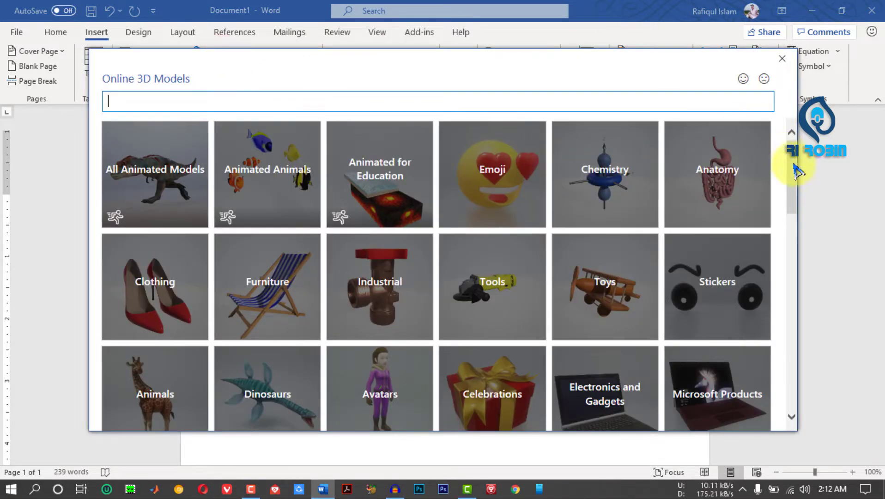
mouse_move(794, 164)
mouse_down()
mouse_move(777, 276)
mouse_move(781, 405)
mouse_move(789, 322)
mouse_move(761, 173)
mouse_up()
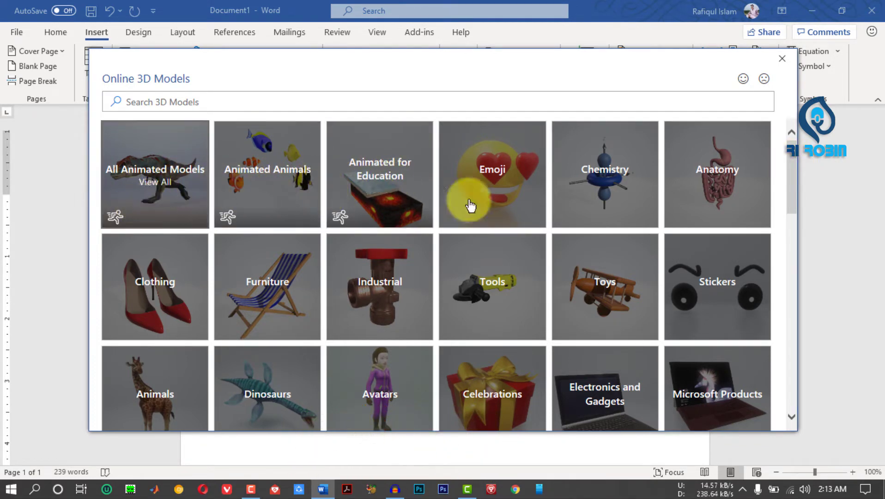
drag(796, 168, 786, 114)
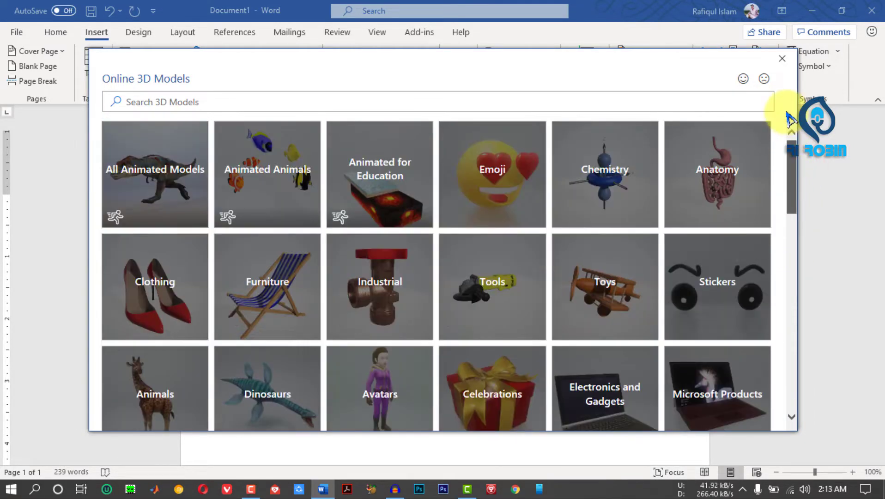
click(173, 209)
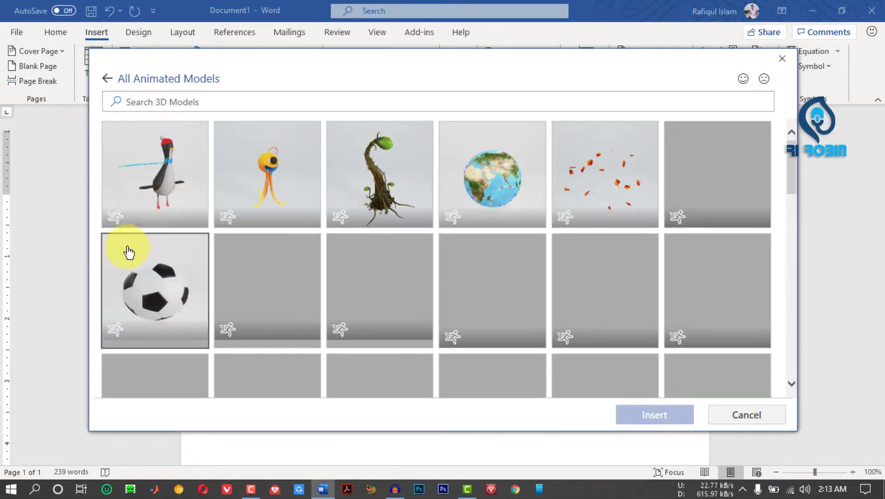
scroll(763, 322, down, 10)
scroll(753, 231, up, 10)
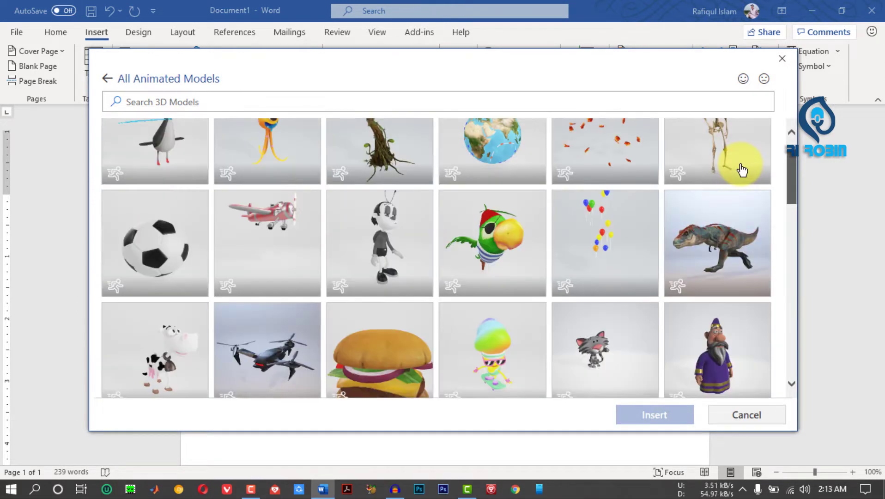
scroll(742, 170, up, 1)
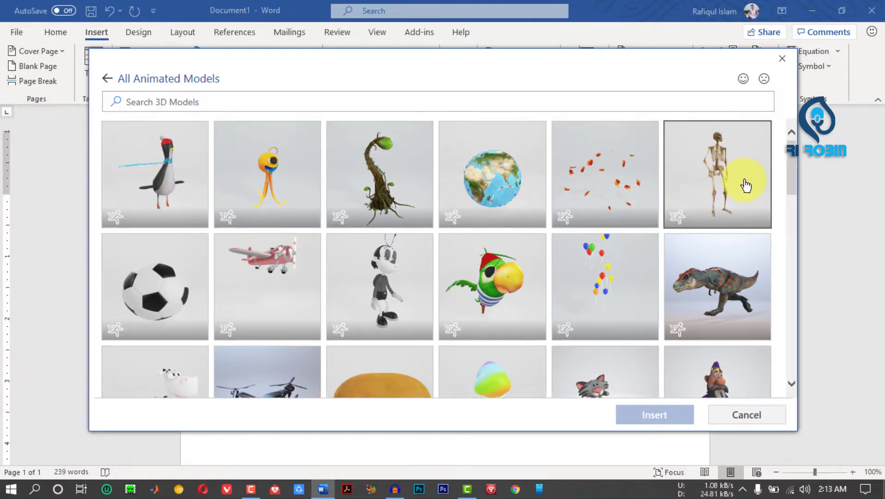
Try to insert one model from the All Animated Models category into the document.
click(747, 183)
drag(791, 184, 809, 243)
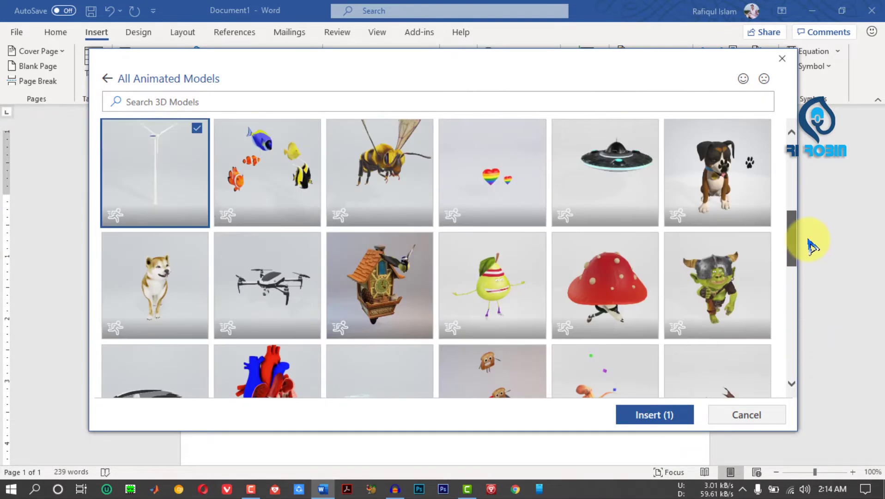
click(284, 185)
click(639, 417)
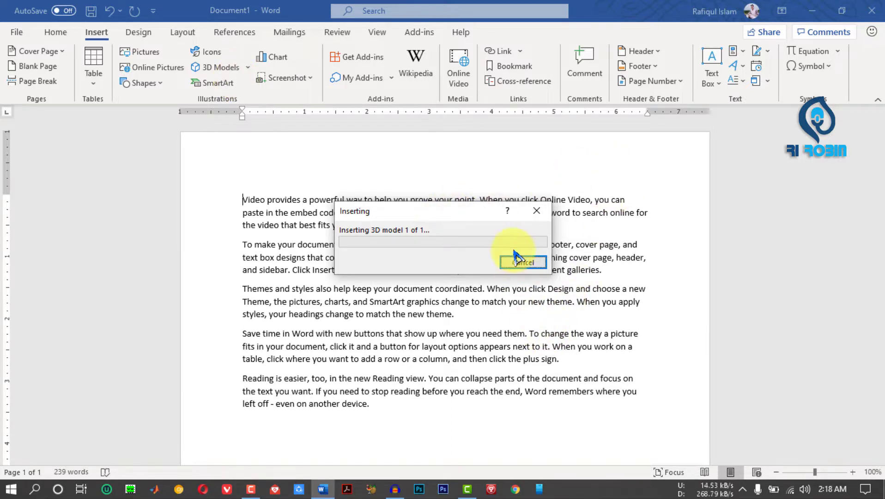
click(528, 262)
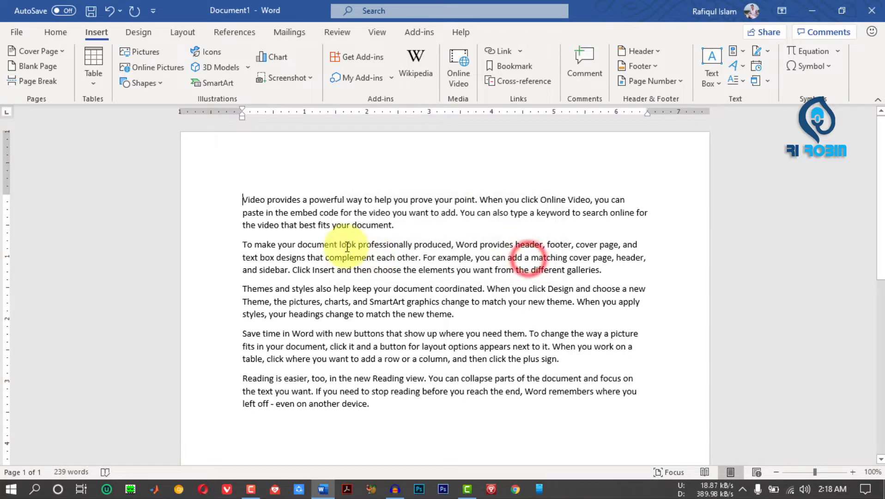
Insert the black laptop with the blue Windows screen from the Microsoft Products category of the online 3D models.
click(226, 68)
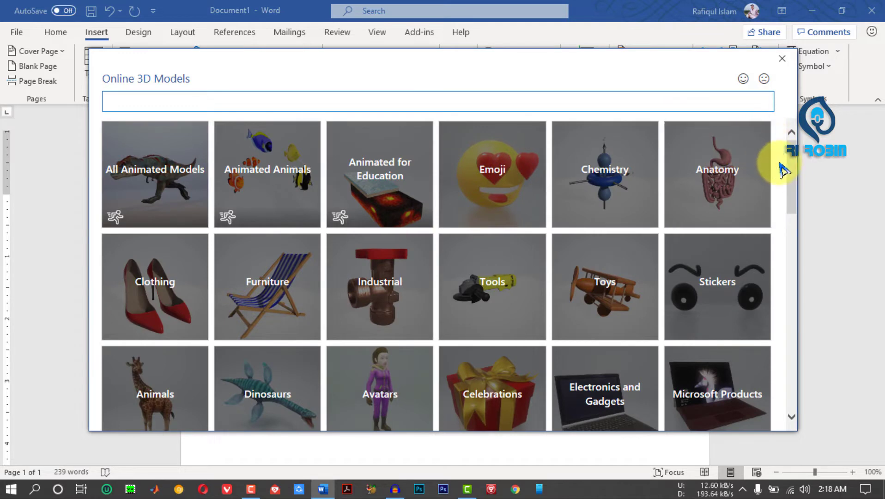
scroll(720, 265, down, 2)
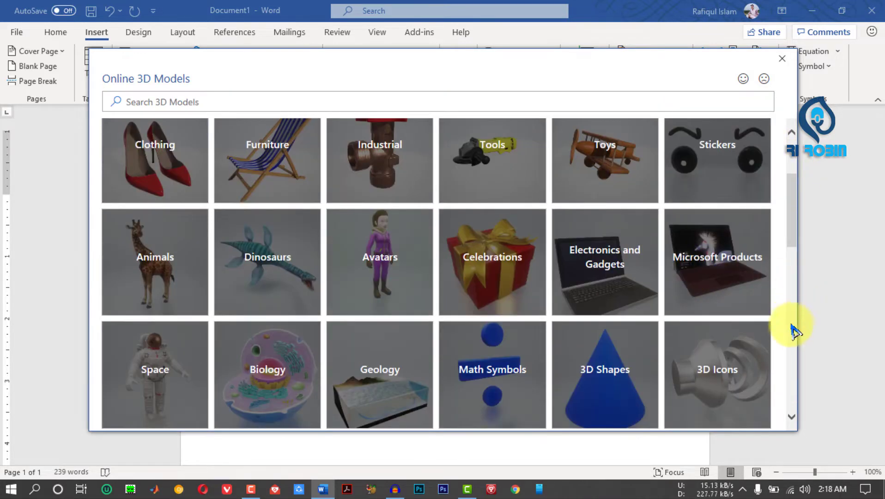
click(729, 255)
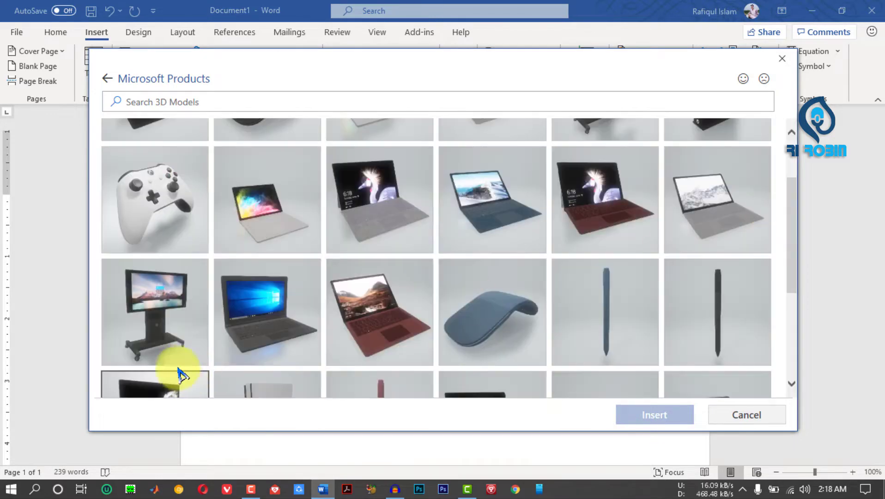
click(233, 327)
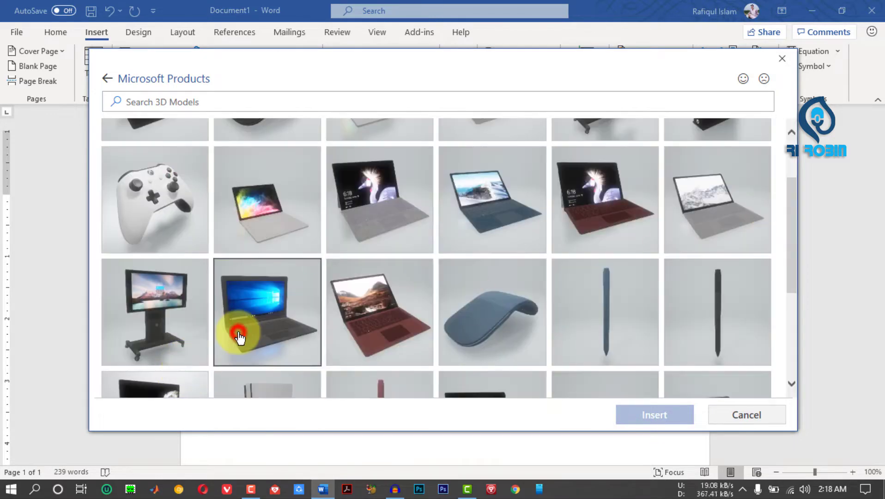
click(648, 416)
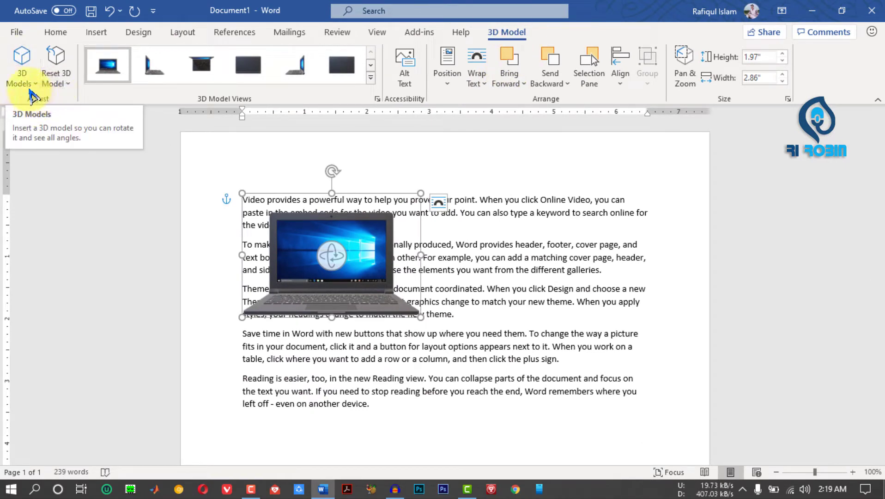
click(19, 80)
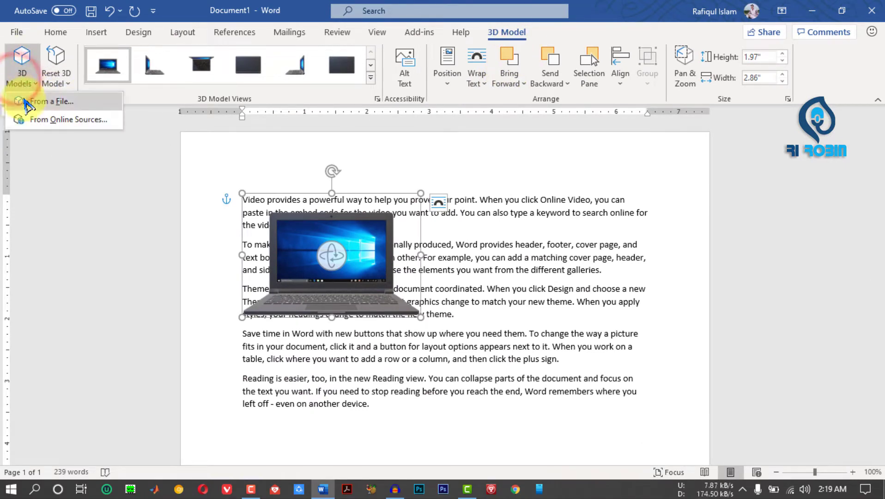
click(48, 105)
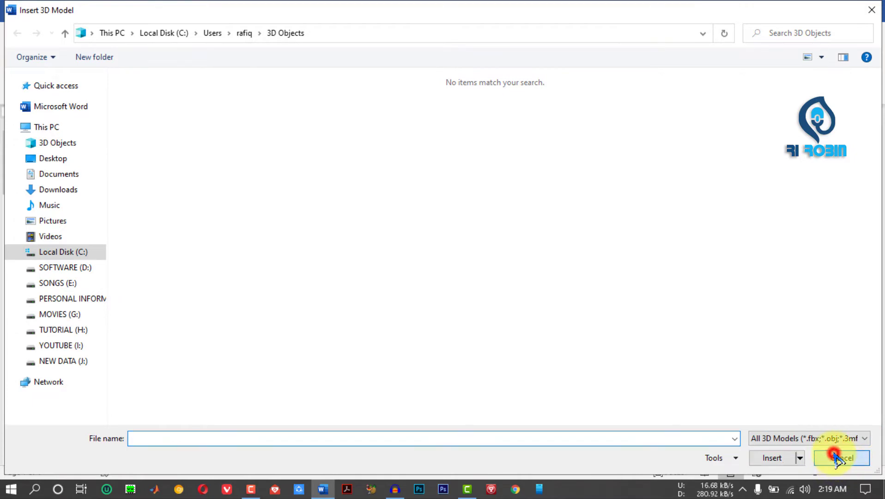
click(837, 458)
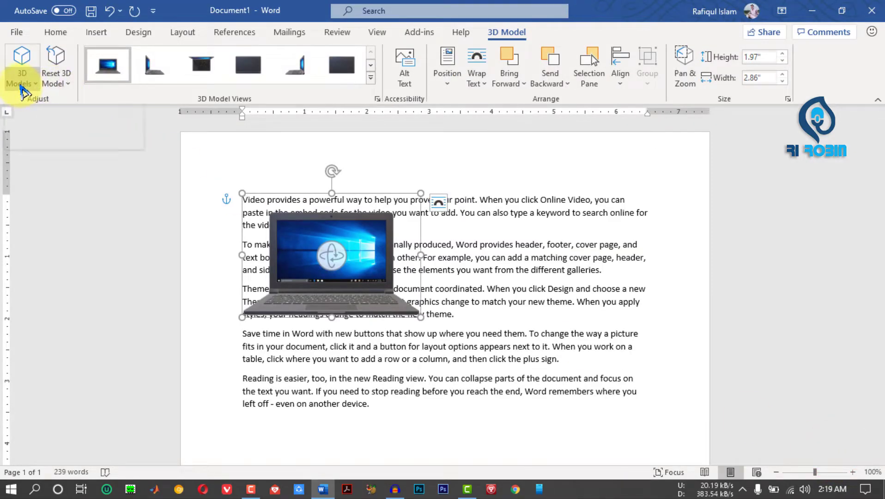
click(20, 85)
click(336, 273)
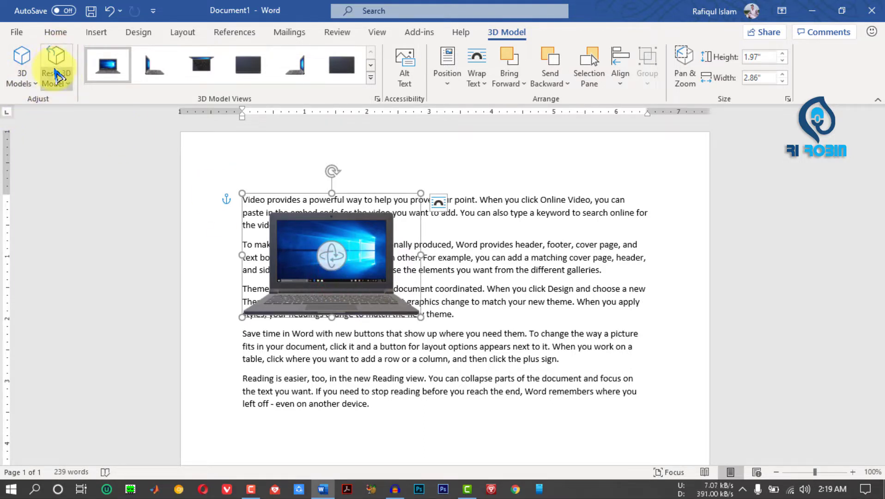
Set the laptop model's text wrapping to Tight and move it to the middle of the second and third paragraphs.
mouse_move(369, 262)
mouse_down()
mouse_move(368, 213)
mouse_move(329, 243)
mouse_move(368, 252)
mouse_up()
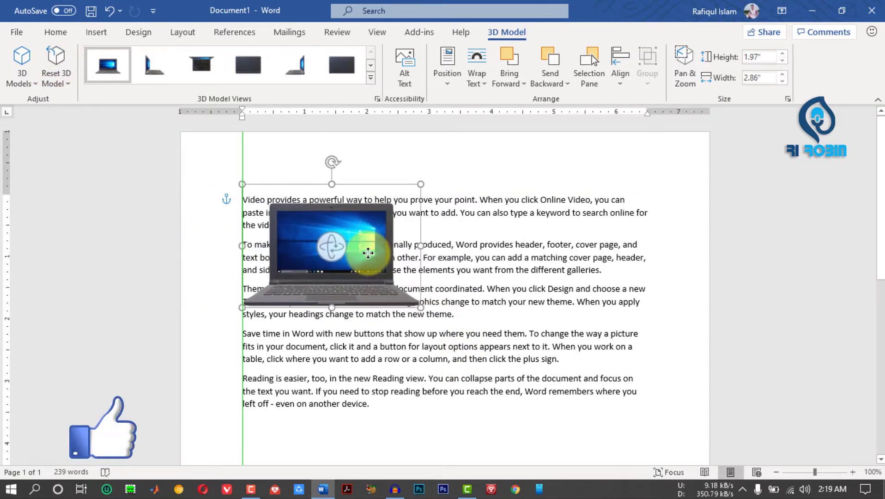
click(439, 192)
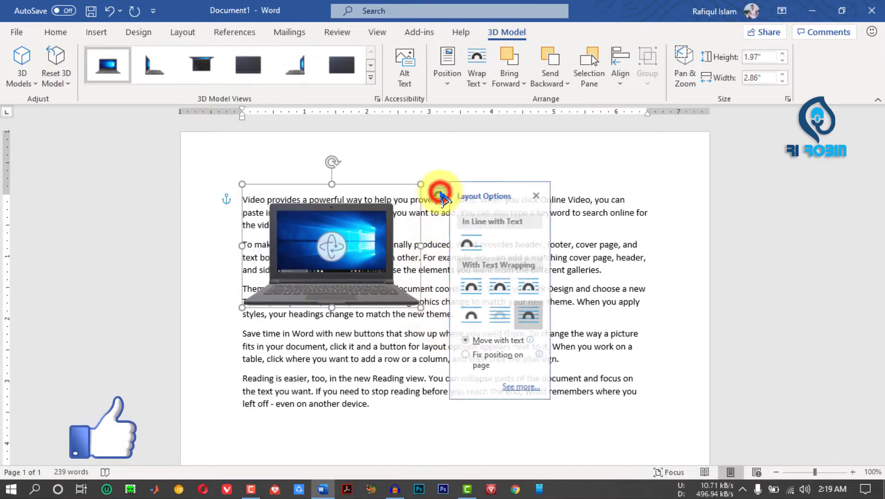
click(507, 292)
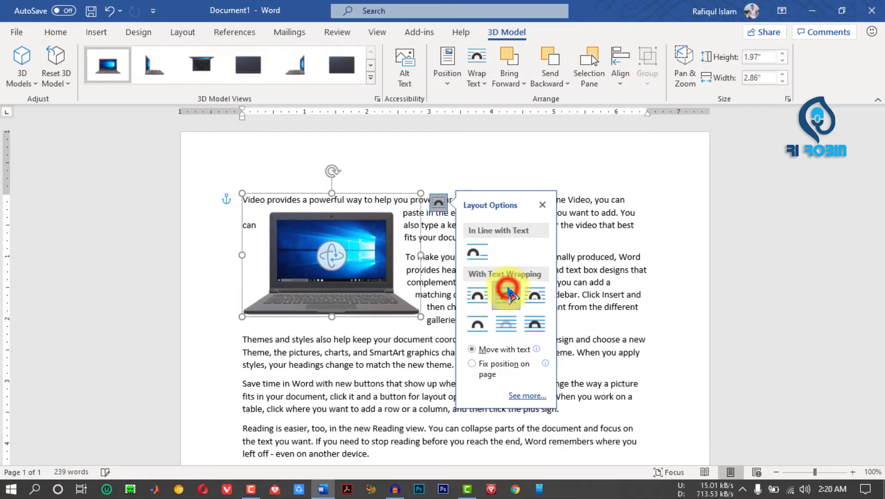
drag(297, 272, 400, 306)
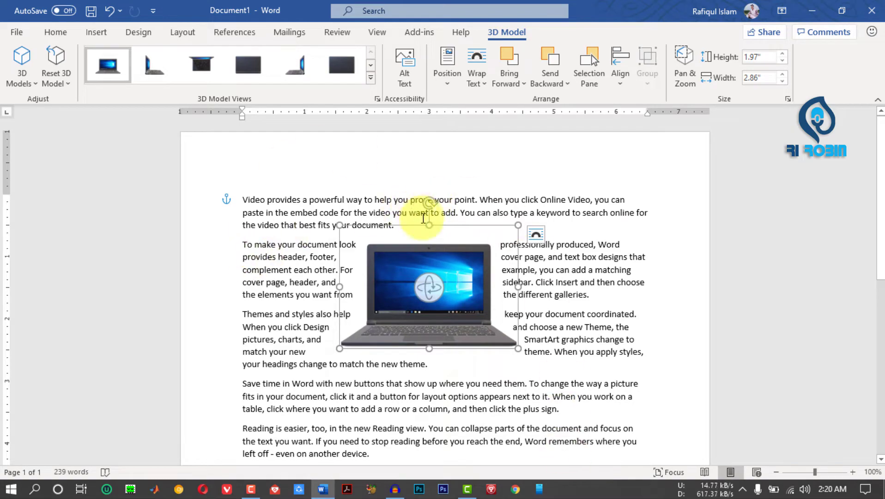
drag(500, 289, 430, 219)
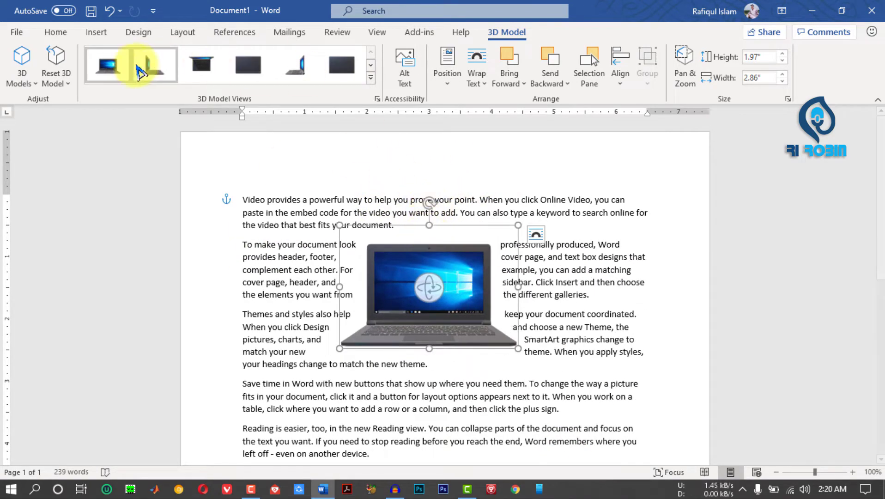
Apply several preset 3D views to the laptop model in turn, finishing with the sixth preset of the first gallery row.
click(372, 77)
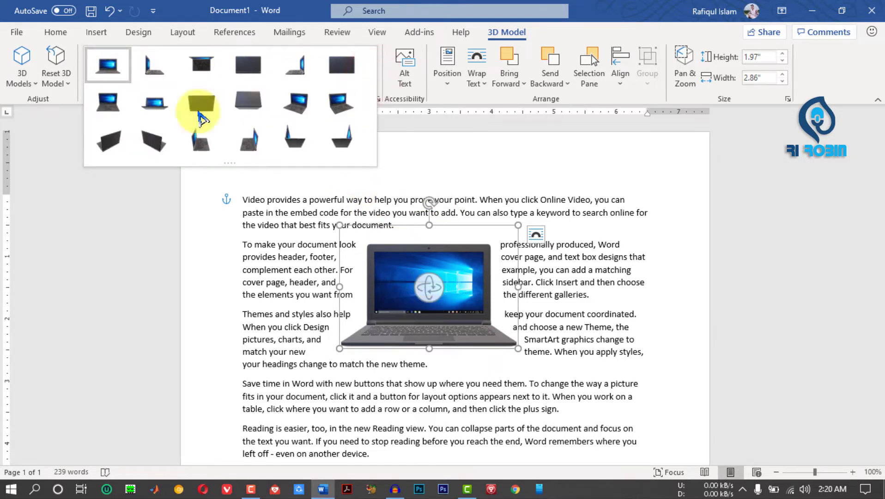
click(153, 65)
click(201, 64)
click(248, 65)
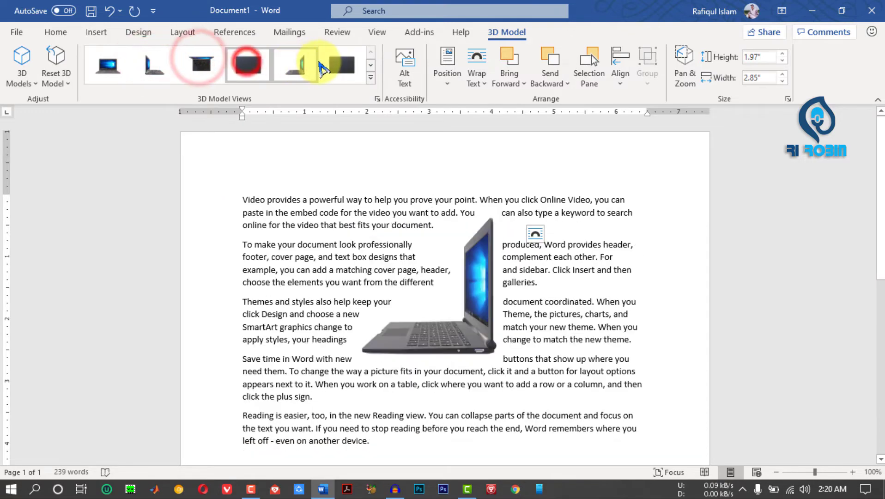
click(329, 63)
click(369, 83)
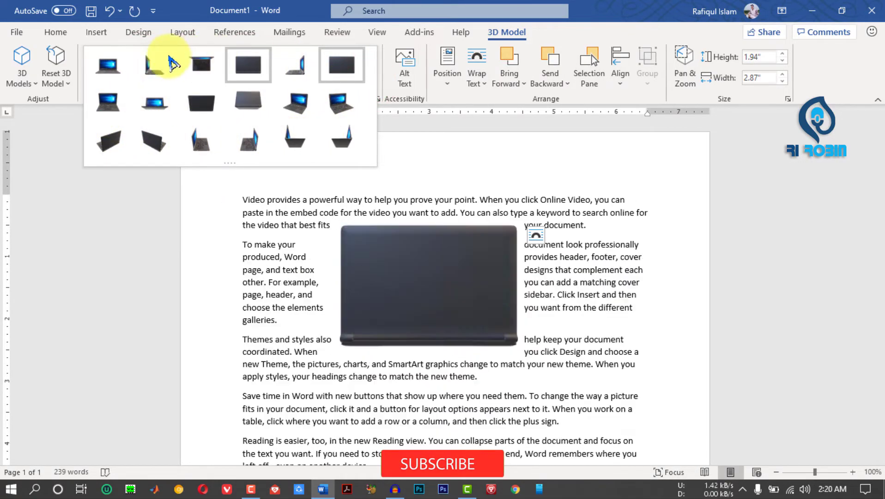
click(240, 260)
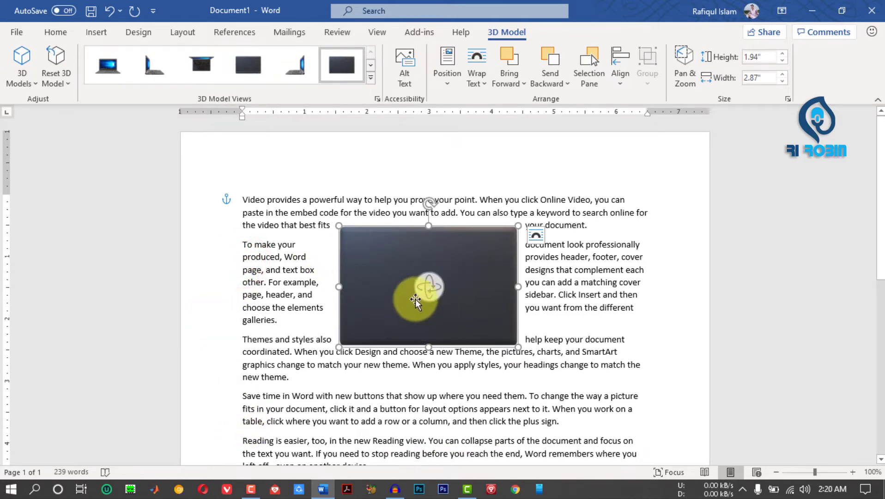
Rotate the laptop model freely in 3D until its screen faces forward, and shift it slightly up and left in the text.
drag(426, 289, 449, 495)
click(405, 317)
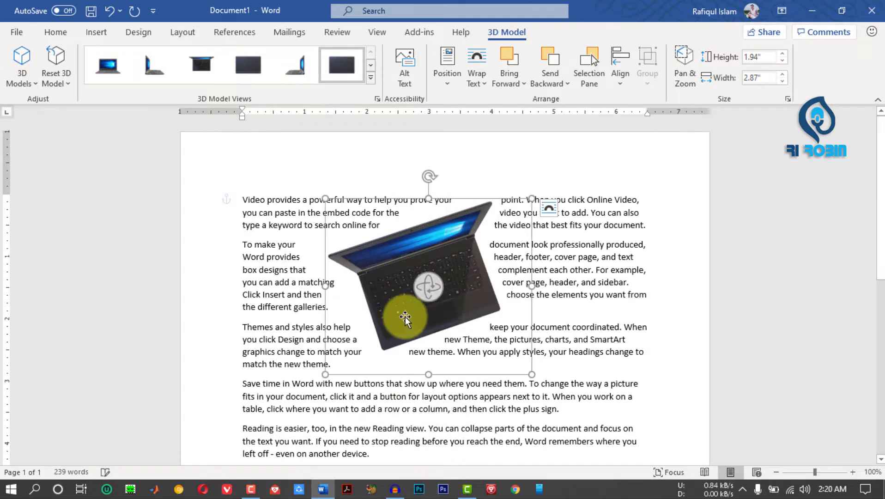
drag(428, 286, 421, 266)
drag(432, 308, 417, 294)
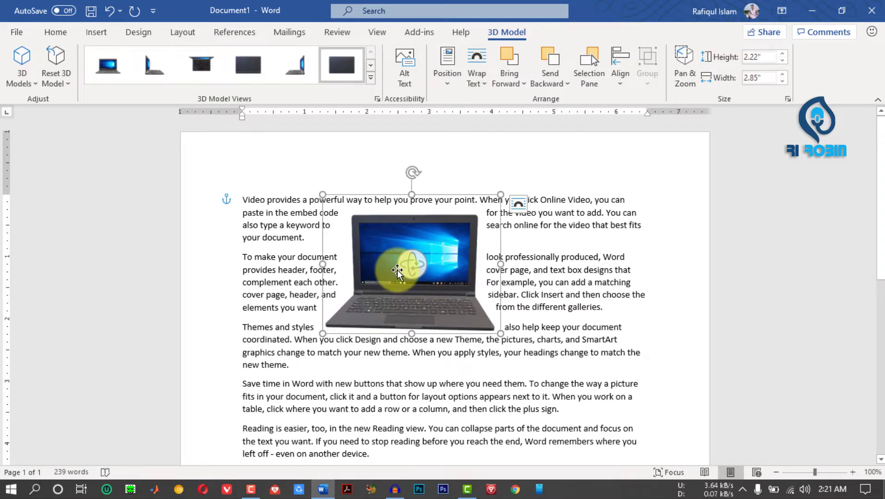
Apply the first preset 3D view of the gallery to the laptop model.
click(112, 65)
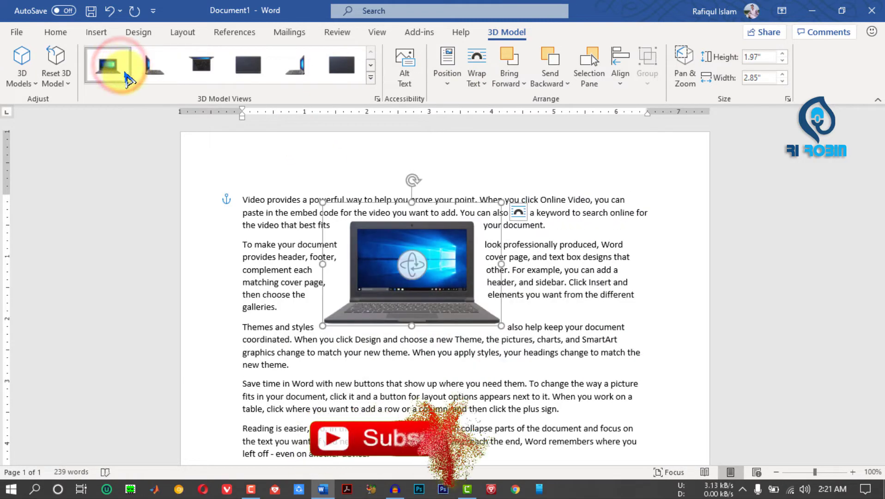
click(378, 76)
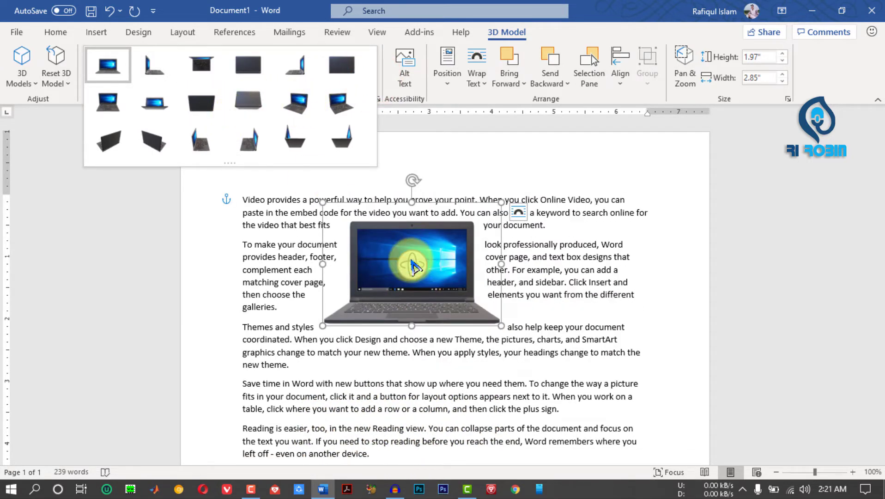
click(411, 271)
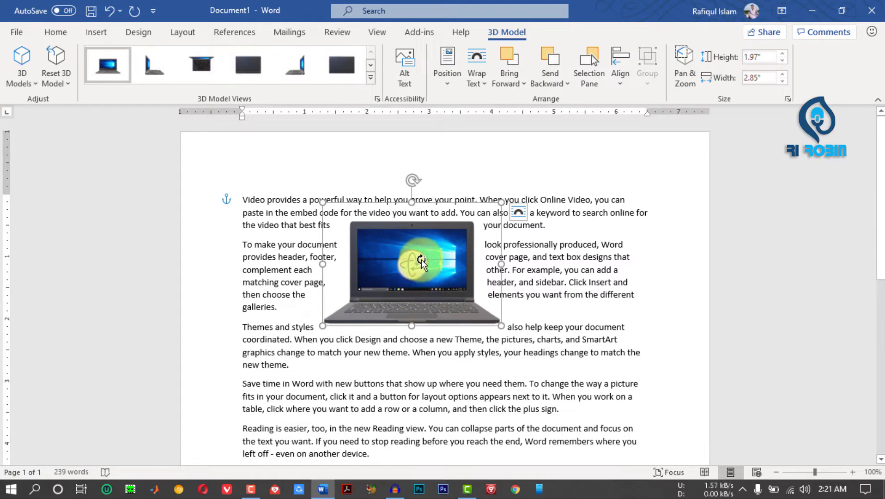
Tilt the laptop model slightly in 3D and resize it to about 1.84" high by 3" wide.
mouse_move(422, 261)
mouse_down()
mouse_move(424, 252)
mouse_move(543, 284)
mouse_move(251, 162)
mouse_move(568, 368)
mouse_move(362, 174)
mouse_move(438, 290)
mouse_move(460, 306)
mouse_move(397, 278)
mouse_move(418, 250)
mouse_up()
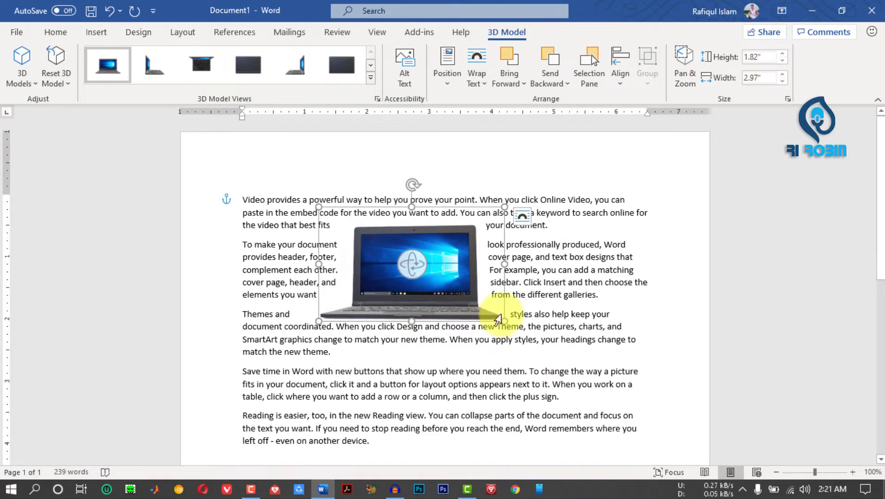
mouse_move(505, 319)
mouse_down()
mouse_move(618, 476)
mouse_move(462, 277)
mouse_move(532, 386)
mouse_move(455, 300)
mouse_move(430, 292)
mouse_move(518, 391)
mouse_move(417, 293)
mouse_move(507, 323)
mouse_up()
Review the alt text description of the laptop model.
click(405, 67)
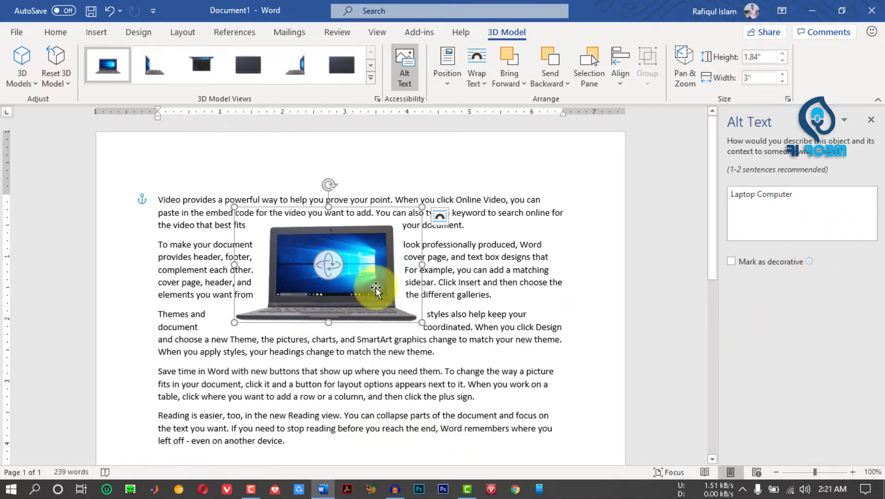
click(822, 207)
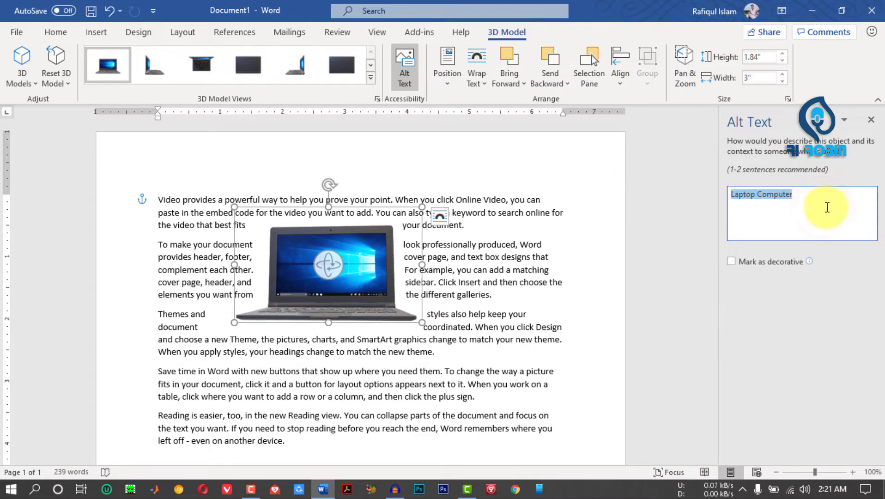
click(872, 121)
Position the laptop model in the top center of the page with square text wrapping and check its wrap options.
click(447, 64)
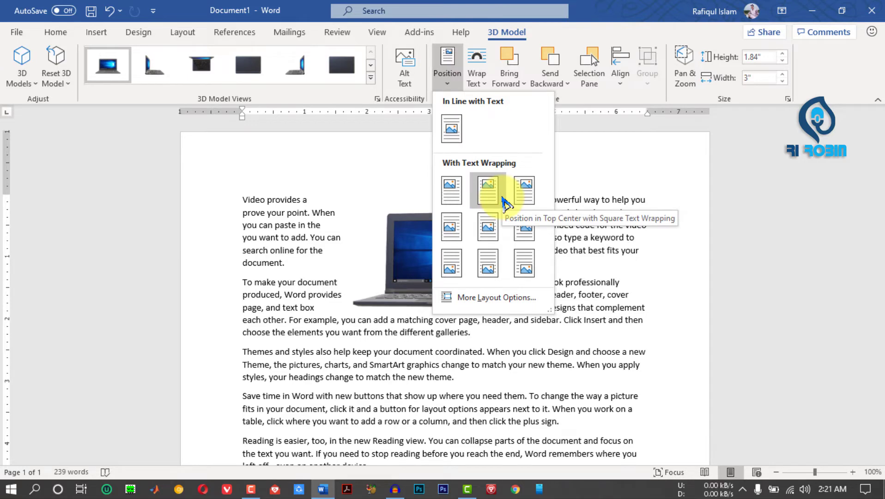
click(502, 198)
click(479, 76)
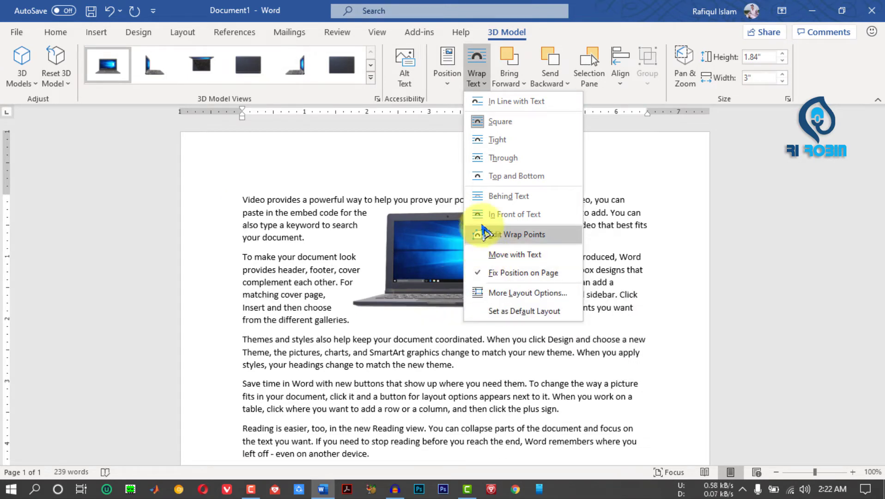
click(632, 233)
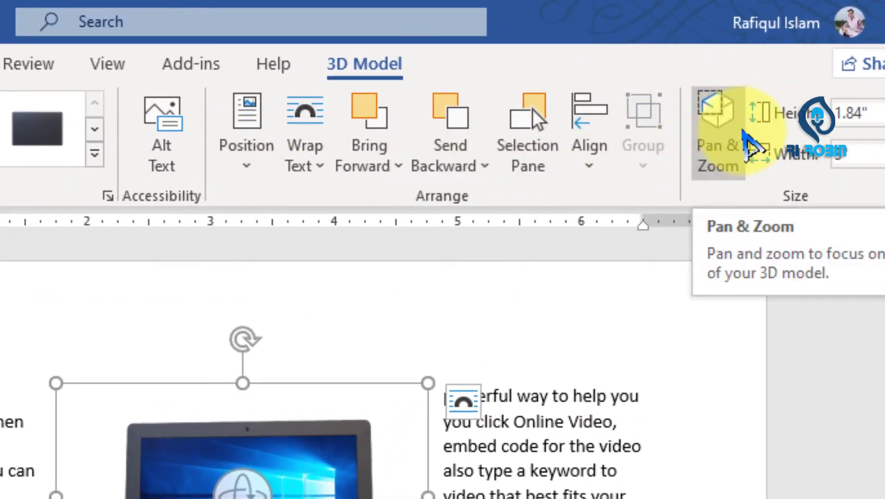
Use Pan & Zoom on the laptop model and enlarge its frame to about 2.78" high by 4.53" wide.
click(735, 178)
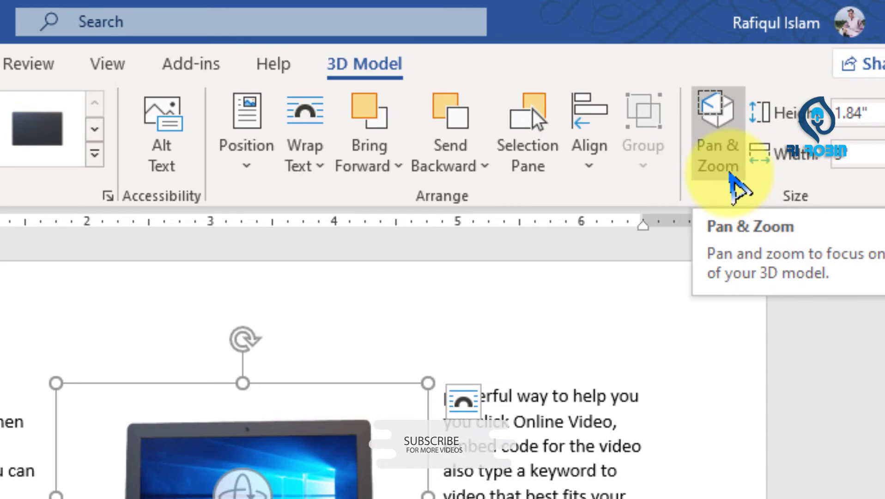
click(718, 124)
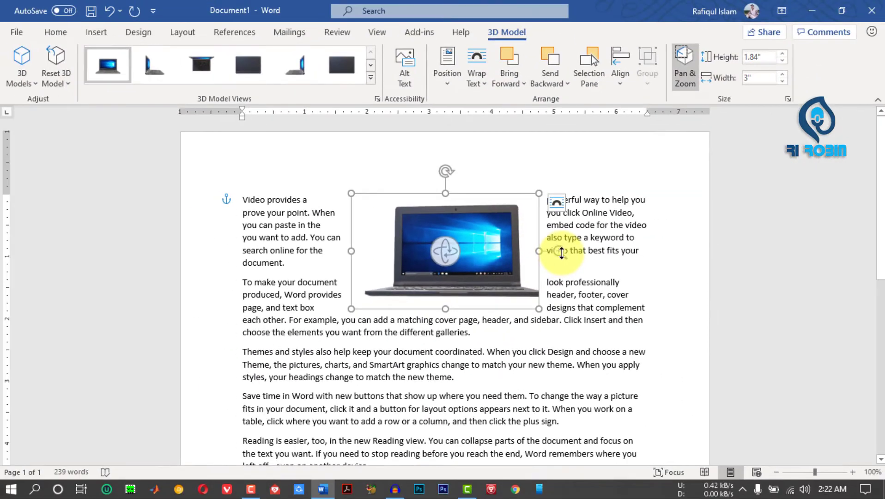
drag(559, 252, 571, 279)
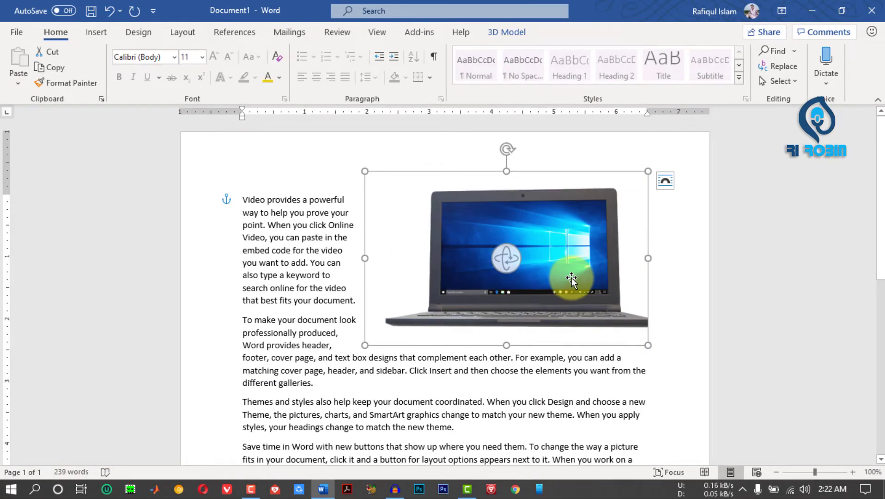
scroll(729, 69, down, 10)
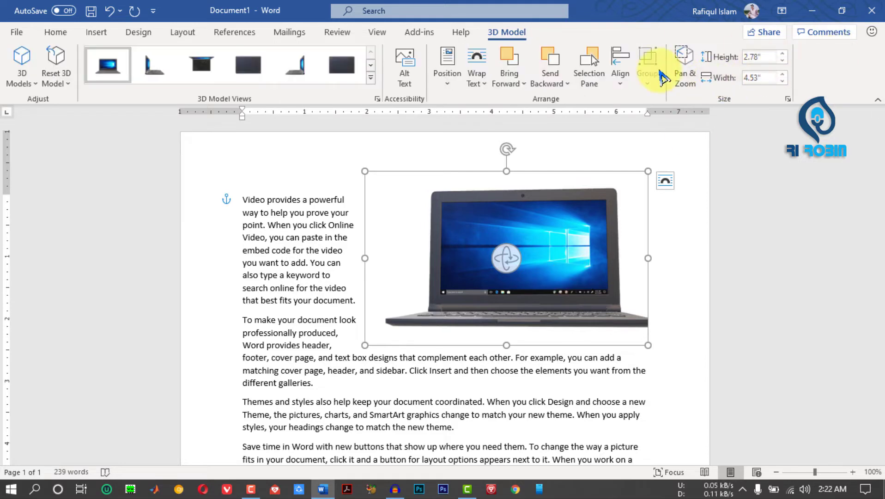
Zoom in with Pan & Zoom until the laptop's screen fills the frame, and undo a trial enlargement of the frame.
click(688, 59)
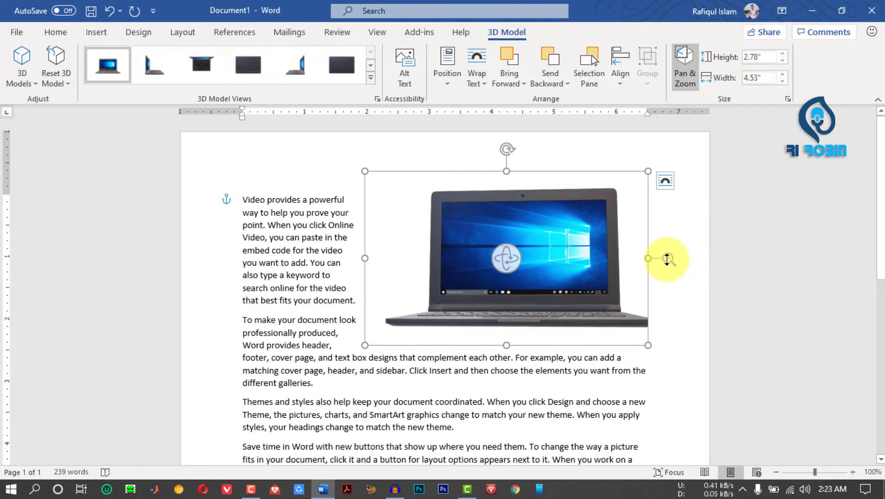
drag(667, 260, 681, 205)
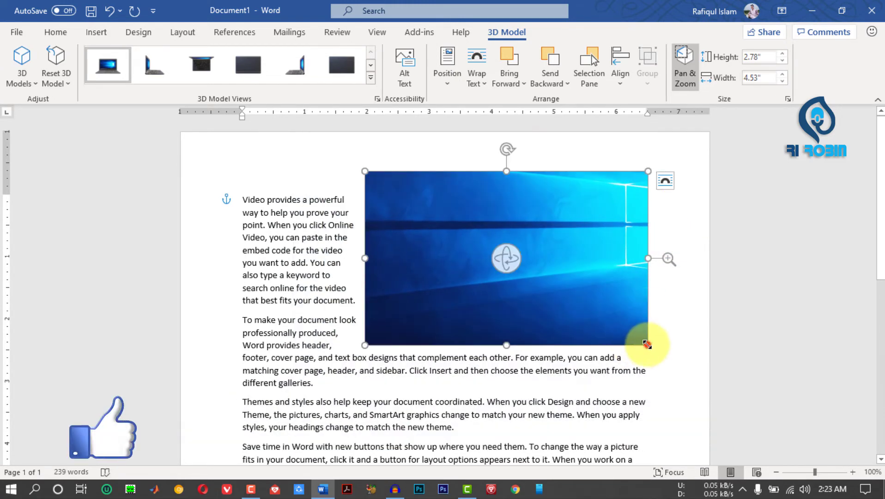
drag(647, 344, 761, 445)
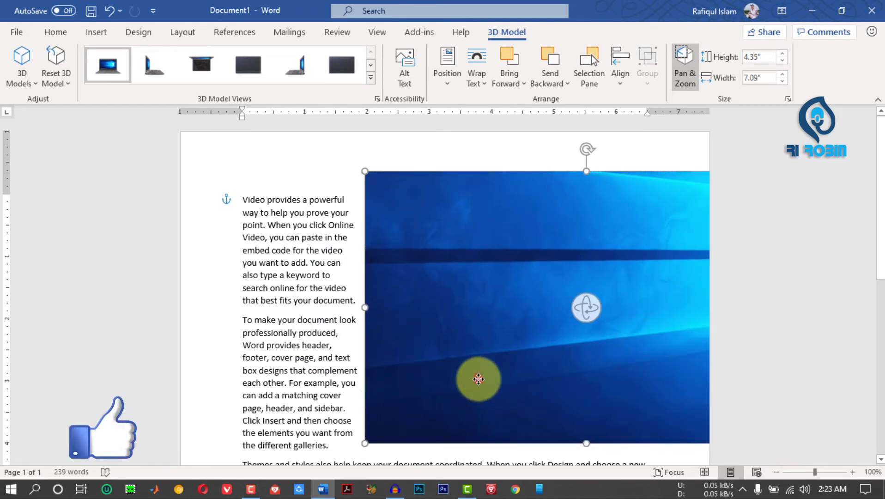
key(ctrl+z)
Zoom and pan so the whole laptop fits inside its frame, and shrink the frame to about 2.36" high by 3.84" wide.
drag(664, 258, 662, 313)
drag(474, 271, 516, 281)
drag(645, 344, 605, 317)
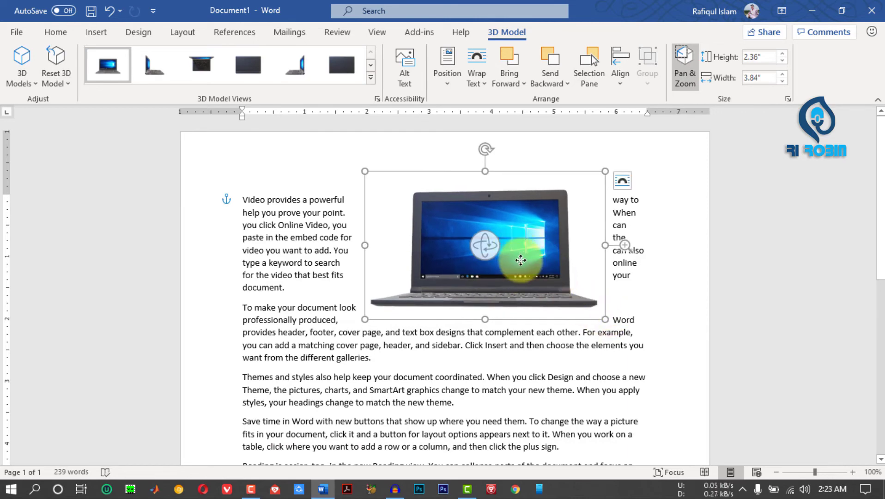
Pan and zoom out the laptop within its frame, and resize the frame to about 2.49" high by 4.06" wide.
drag(520, 260, 500, 267)
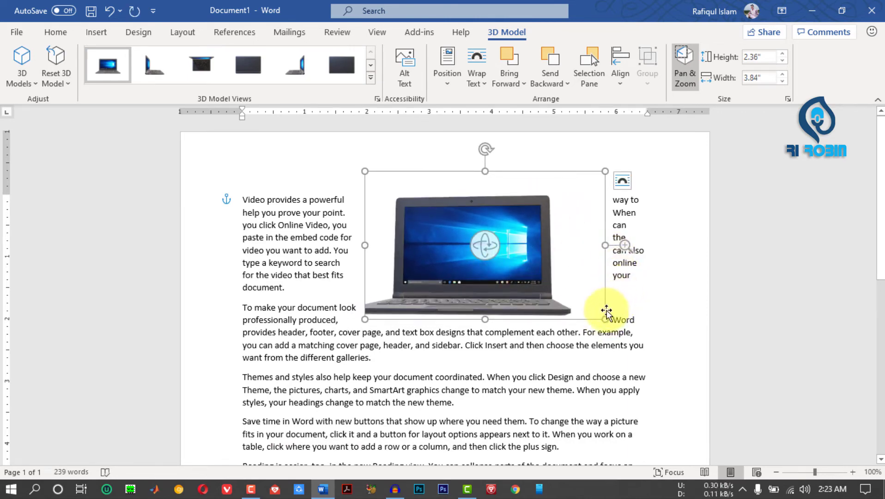
drag(604, 317, 645, 348)
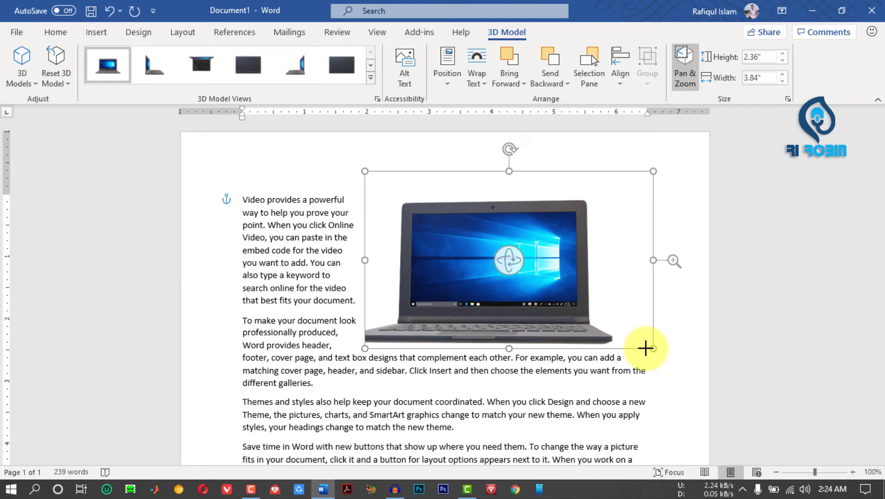
drag(645, 348, 619, 327)
drag(637, 245, 638, 265)
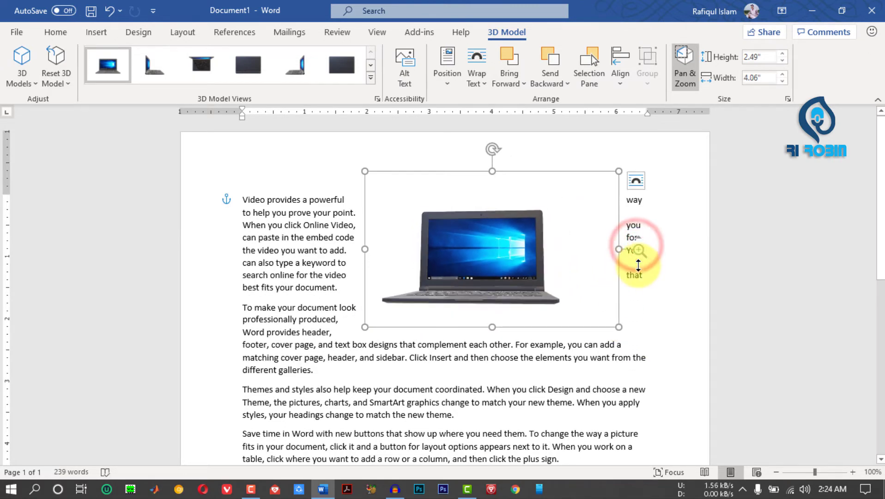
Rotate the laptop model in 3D until it faces forward with its keyboard tilted into view.
click(121, 57)
click(6, 77)
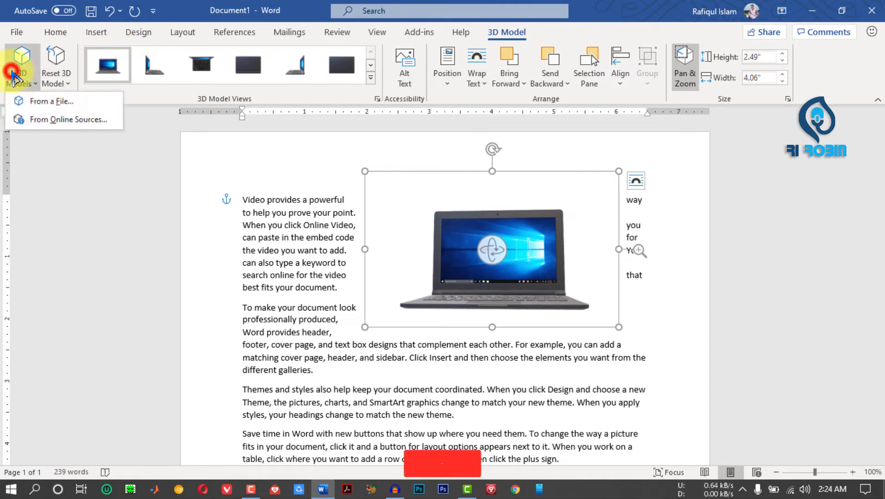
click(38, 116)
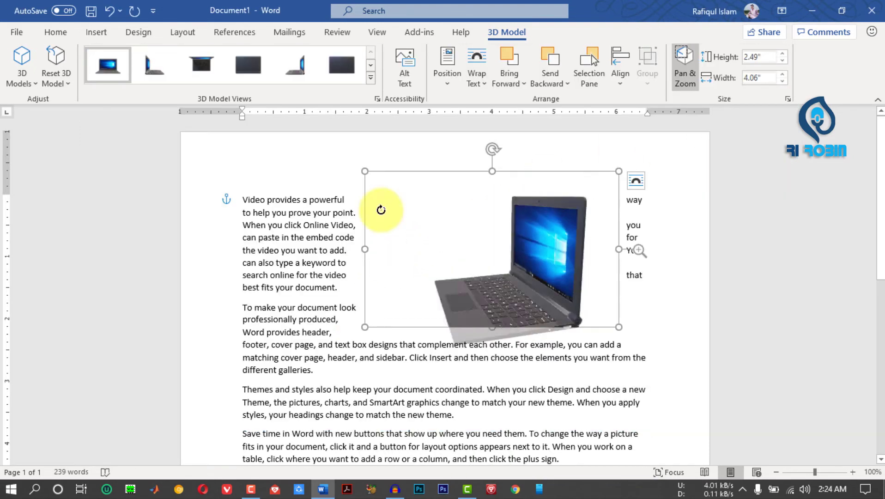
drag(381, 207, 499, 258)
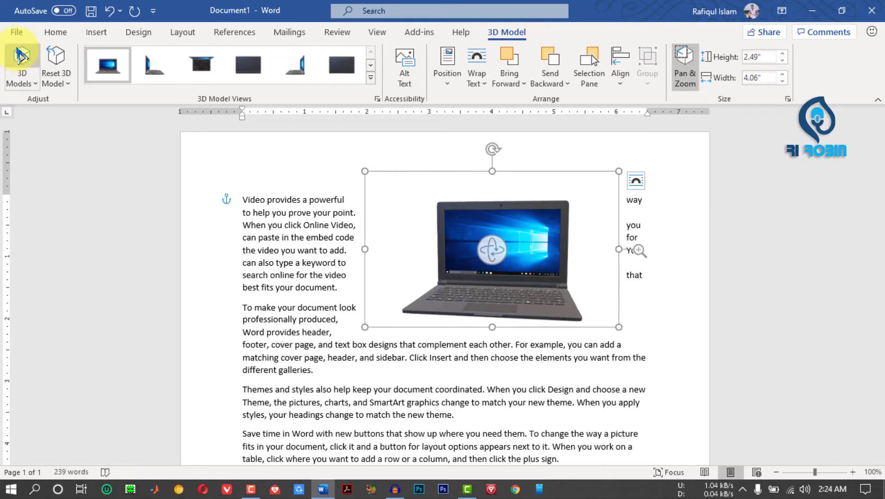
Save the document in the Documents folder as "Video provides a powerful way to help you prove your point.docx".
click(17, 33)
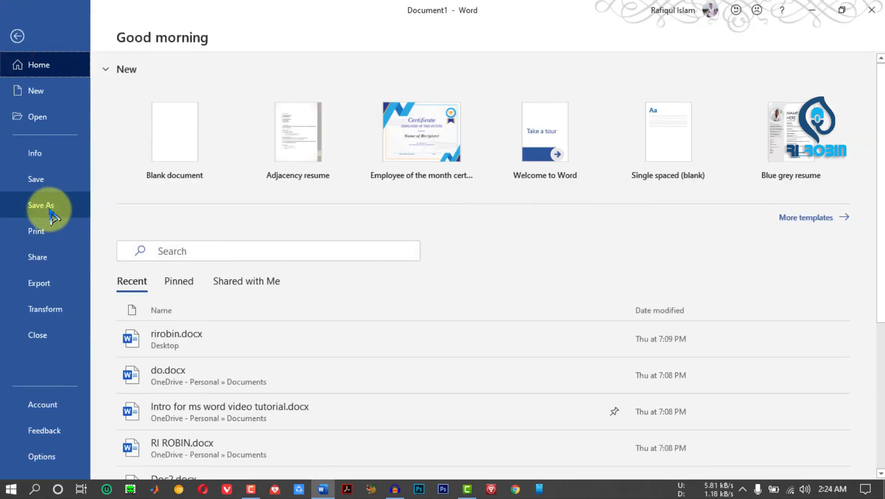
click(48, 206)
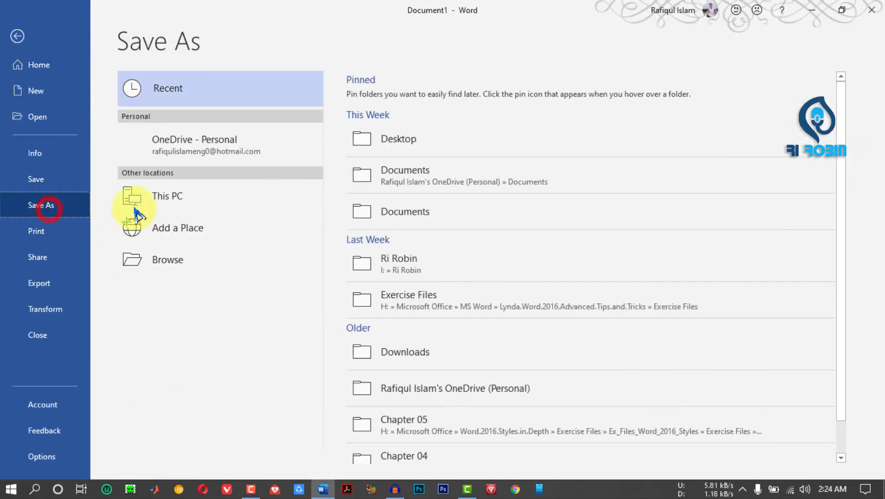
click(184, 246)
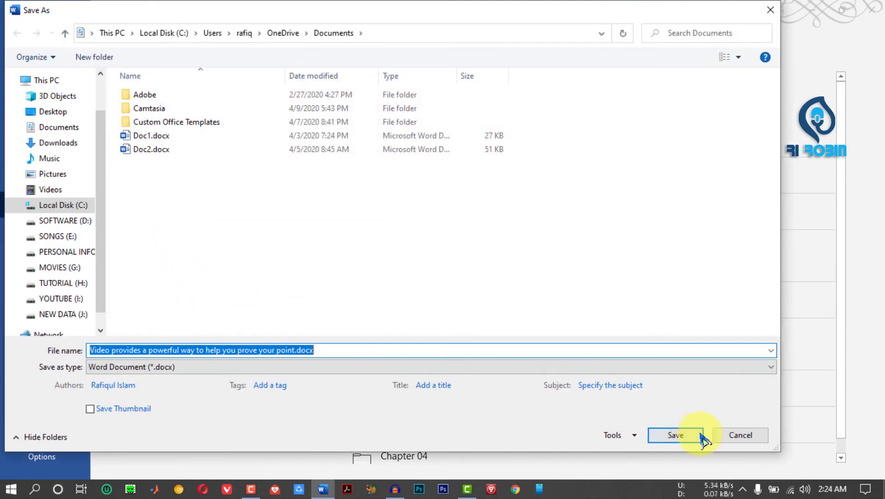
click(682, 436)
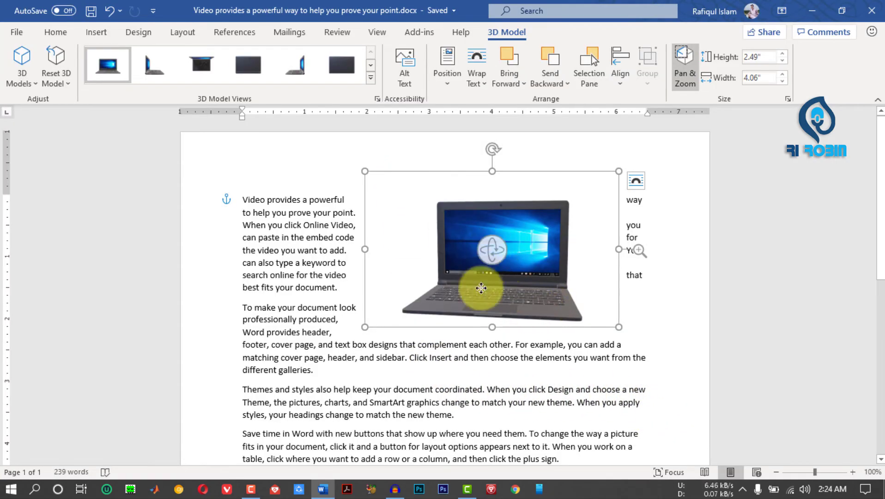
Try rotating the laptop model in 3D to tilted angles, and undo the rotations.
click(383, 374)
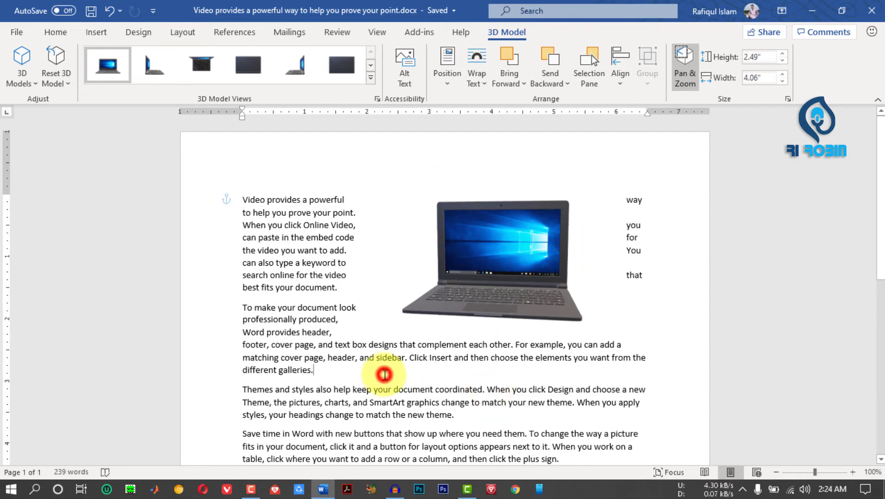
click(490, 242)
drag(492, 249, 477, 226)
drag(490, 179, 522, 290)
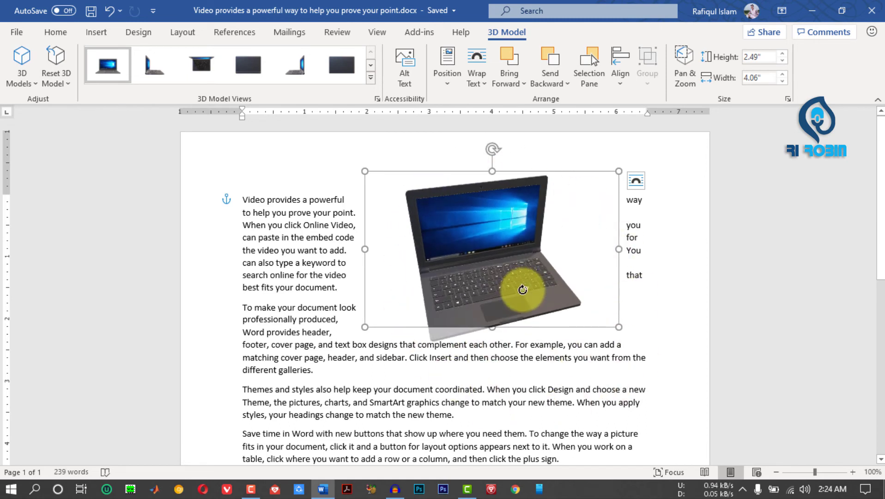
key(ctrl+z)
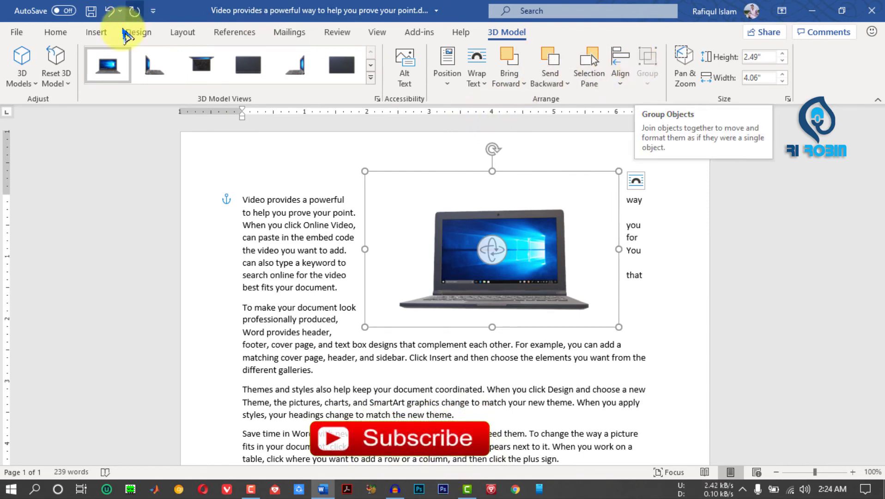
click(97, 32)
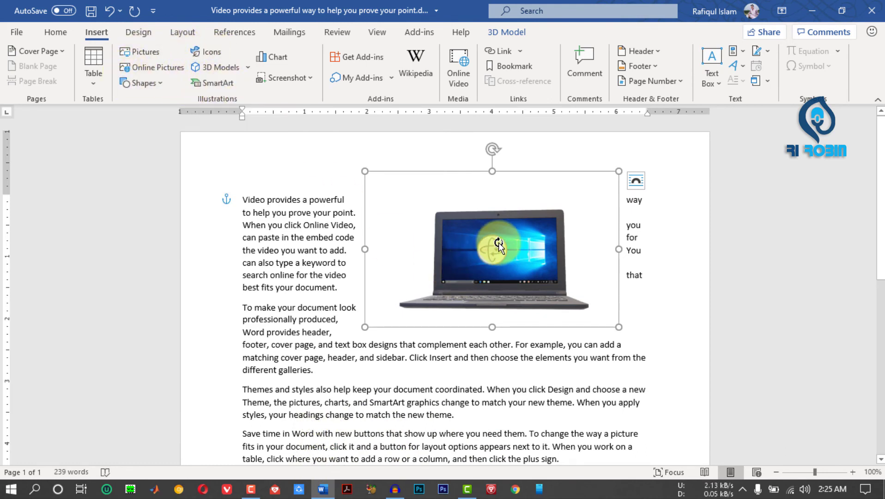
click(139, 32)
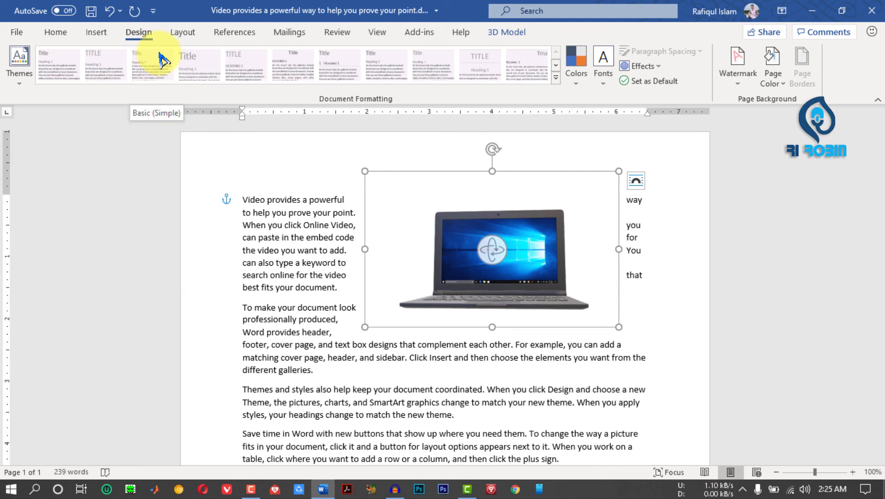